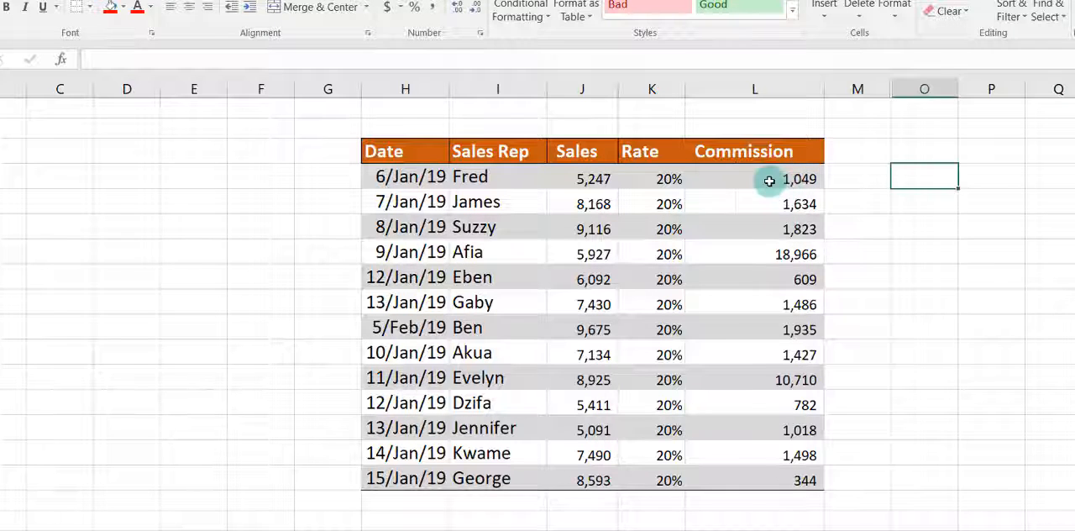
# Step: Select the cells in L4:L16 whose formulas differ from L4 and fill them with Orange, Accent 2, Lighter 40%
pyautogui.click(769, 180)
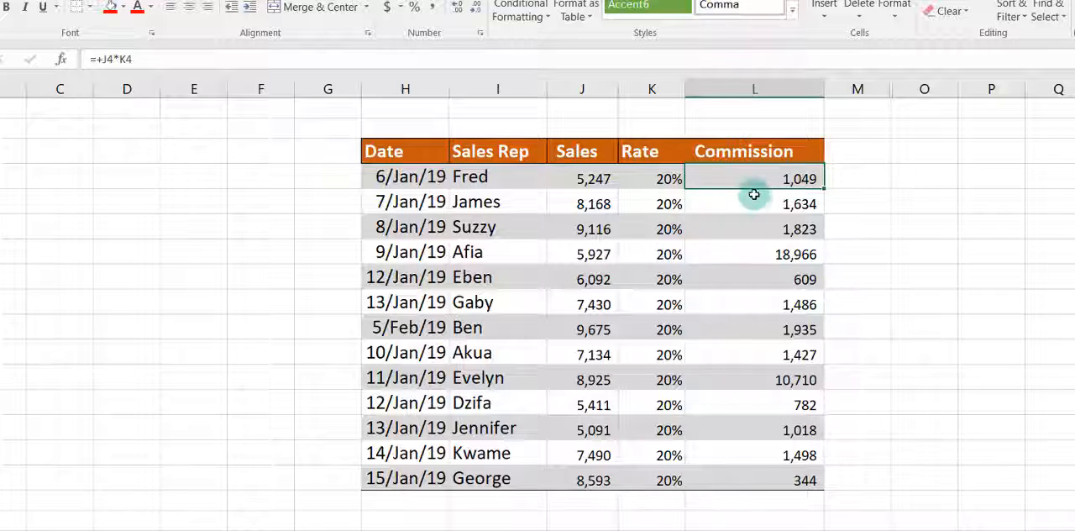
pyautogui.moveTo(761, 176); pyautogui.dragTo(735, 471)
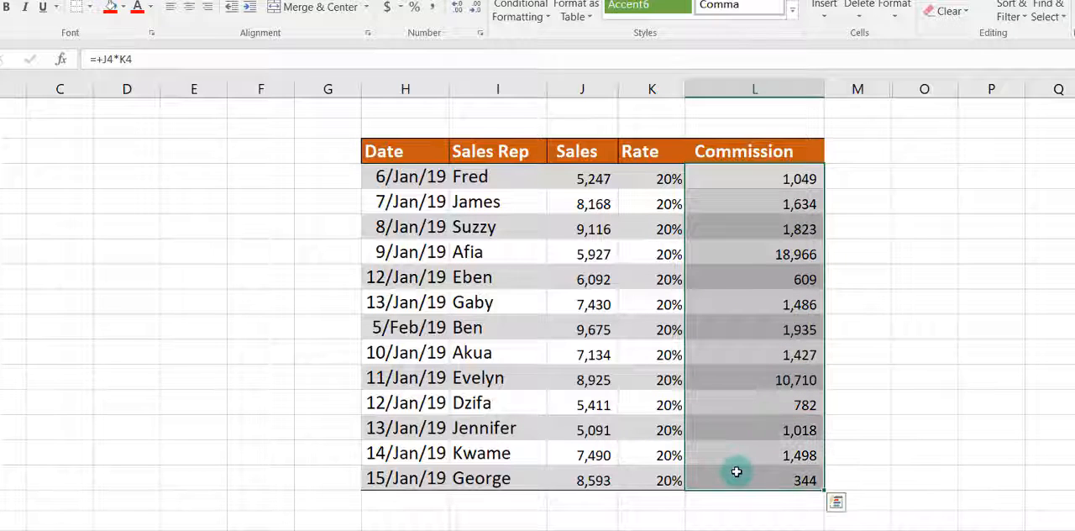
pyautogui.hotkey('ctrl', 'shift', '\\')
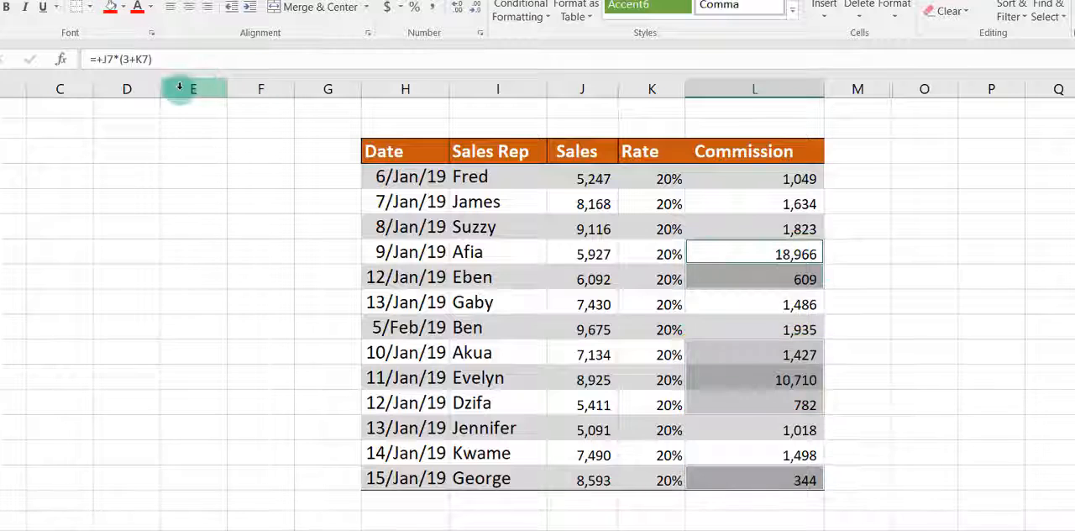
pyautogui.click(123, 8)
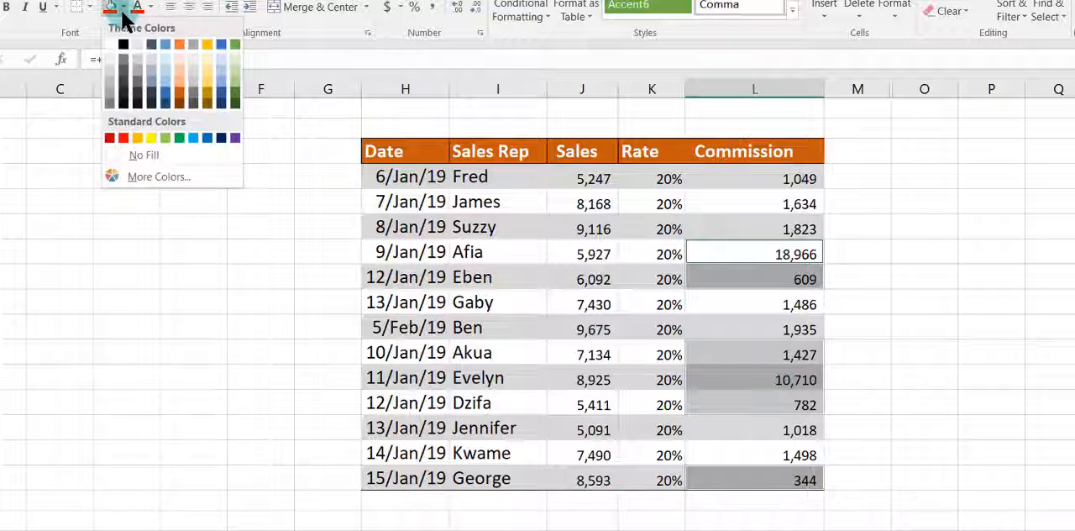
pyautogui.click(183, 88)
pyautogui.click(930, 346)
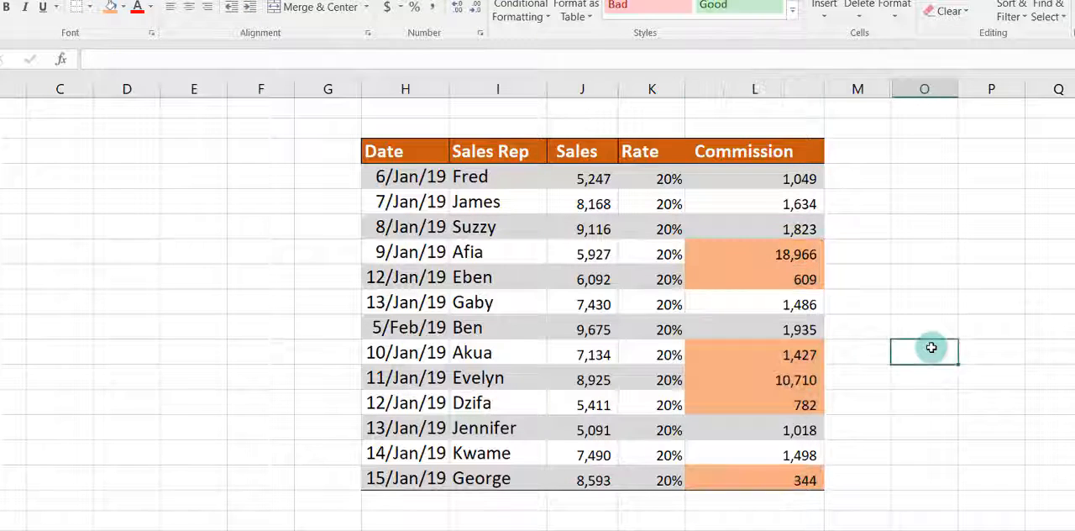
# Step: Inspect the formulas in the highlighted Commission cells L7, L8, L11 and L12 and in the first cell, L4
pyautogui.click(780, 256)
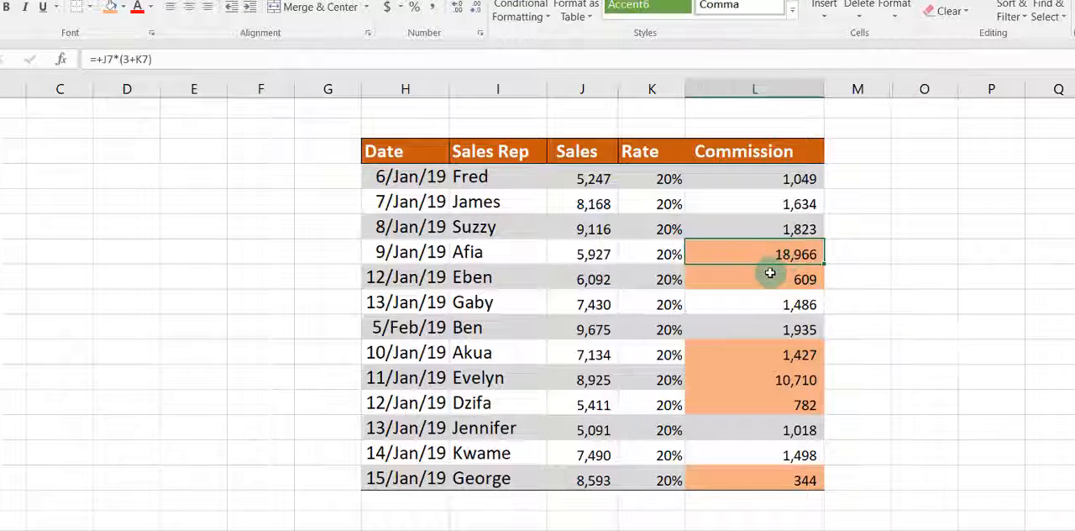
pyautogui.click(769, 275)
pyautogui.click(768, 355)
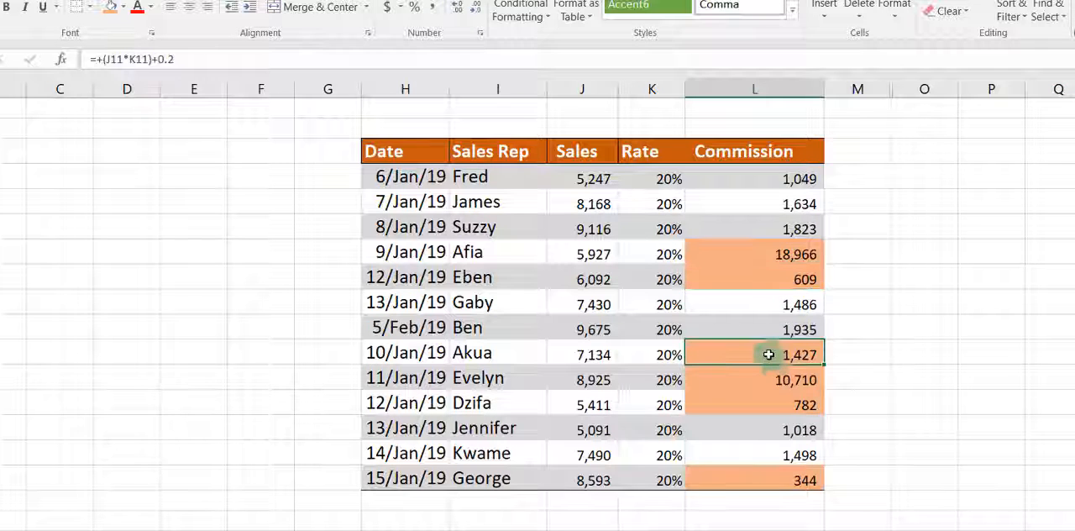
pyautogui.click(770, 378)
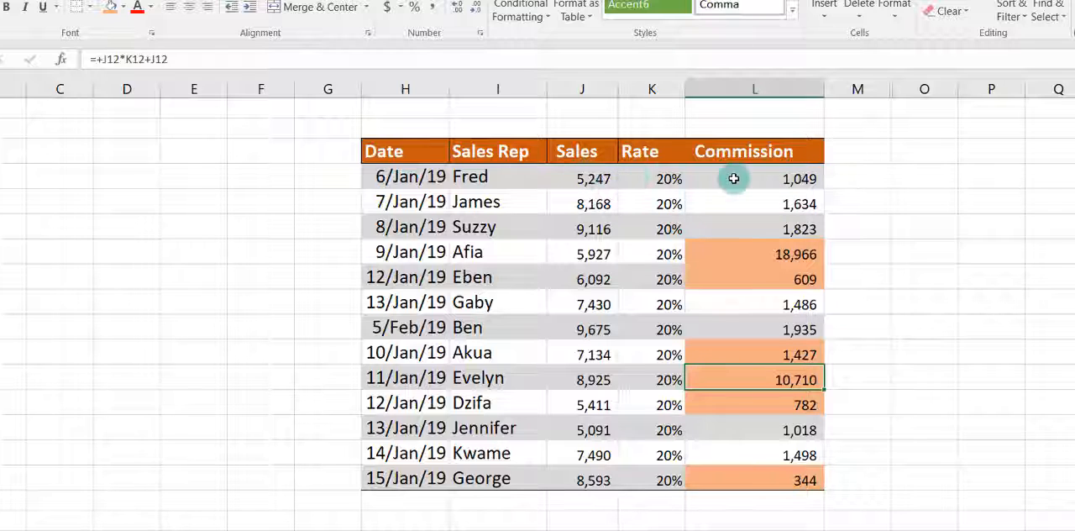
pyautogui.click(734, 176)
# Step: Unhide column N between columns M and O
pyautogui.click(859, 84)
pyautogui.moveTo(908, 83); pyautogui.dragTo(892, 206)
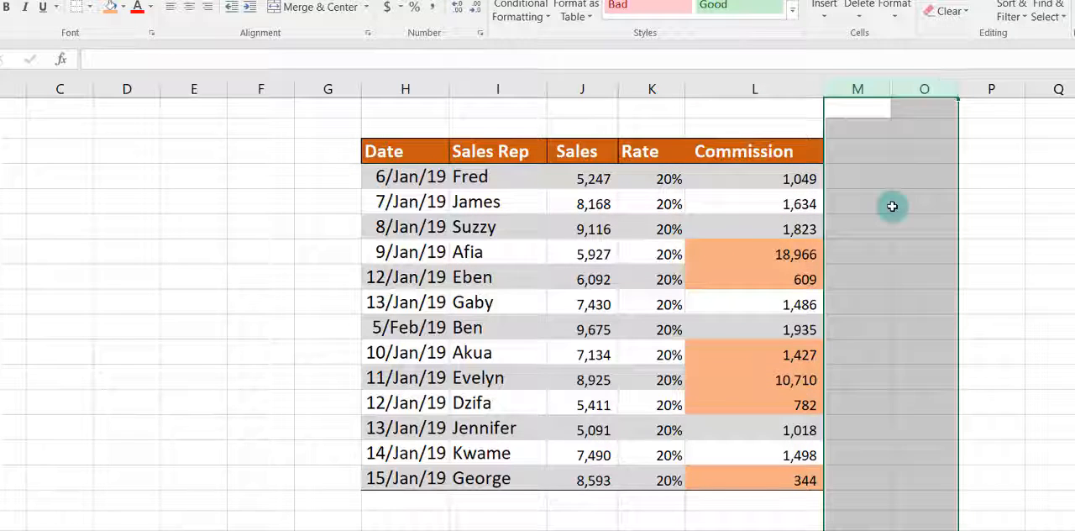
pyautogui.rightClick(892, 206)
pyautogui.click(943, 454)
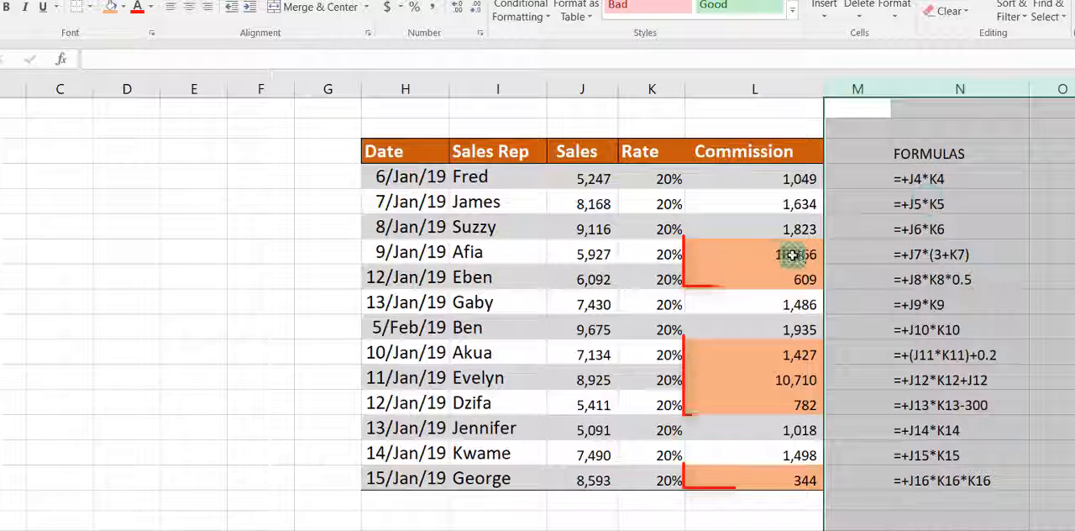
# Step: Compare the formula and cell references of L7 with those of the first Commission cell, L4
pyautogui.click(926, 260)
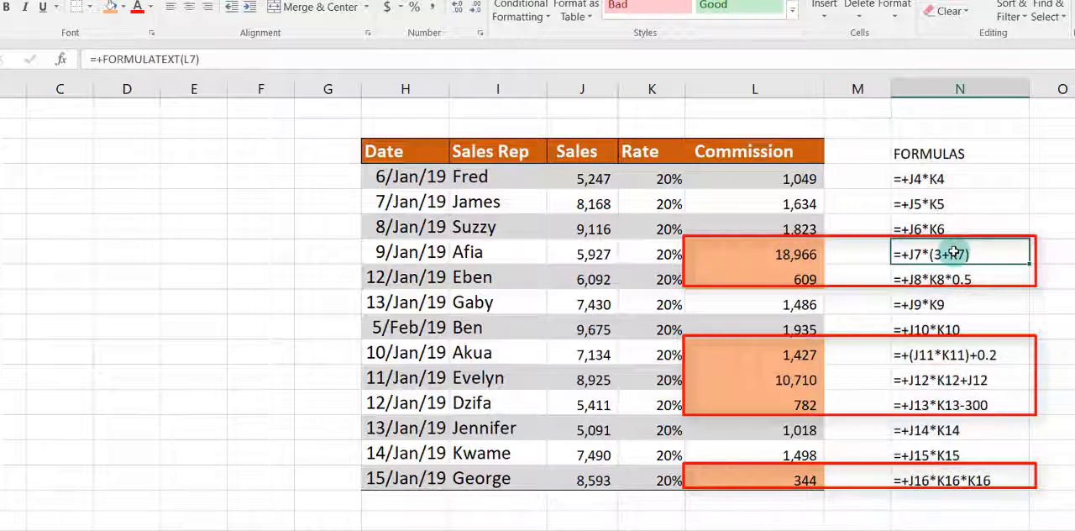
pyautogui.click(709, 249)
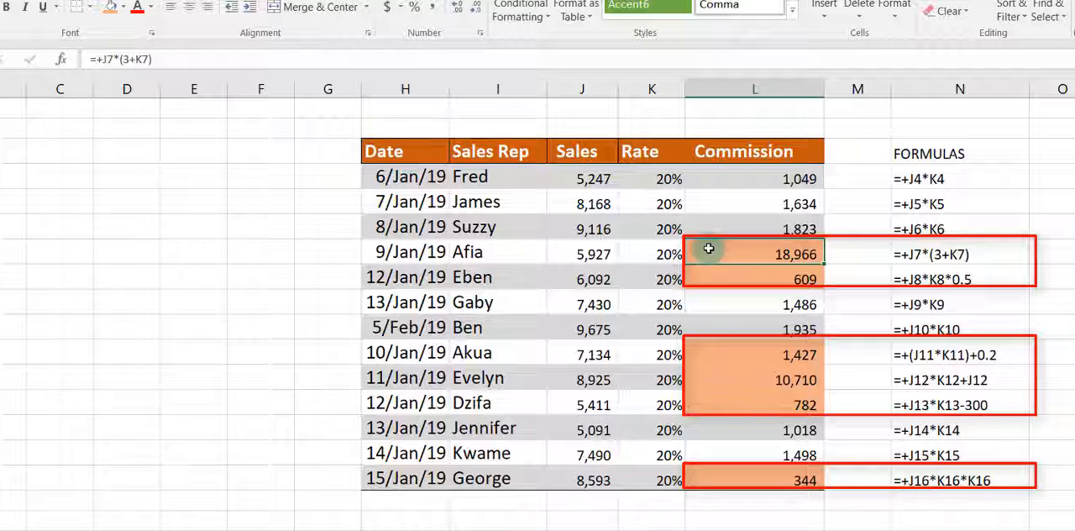
pyautogui.press('F2')
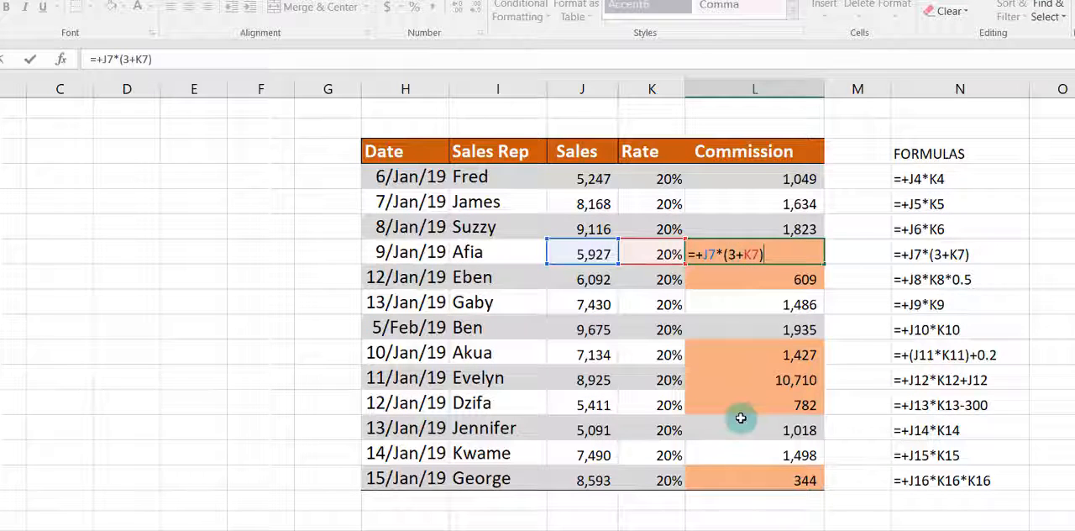
pyautogui.press('Return')
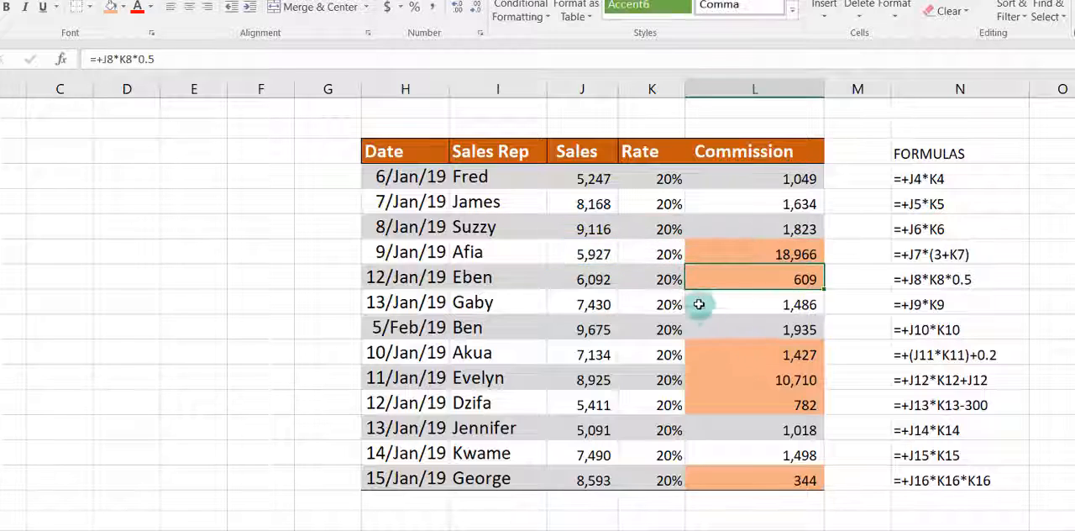
pyautogui.click(800, 178)
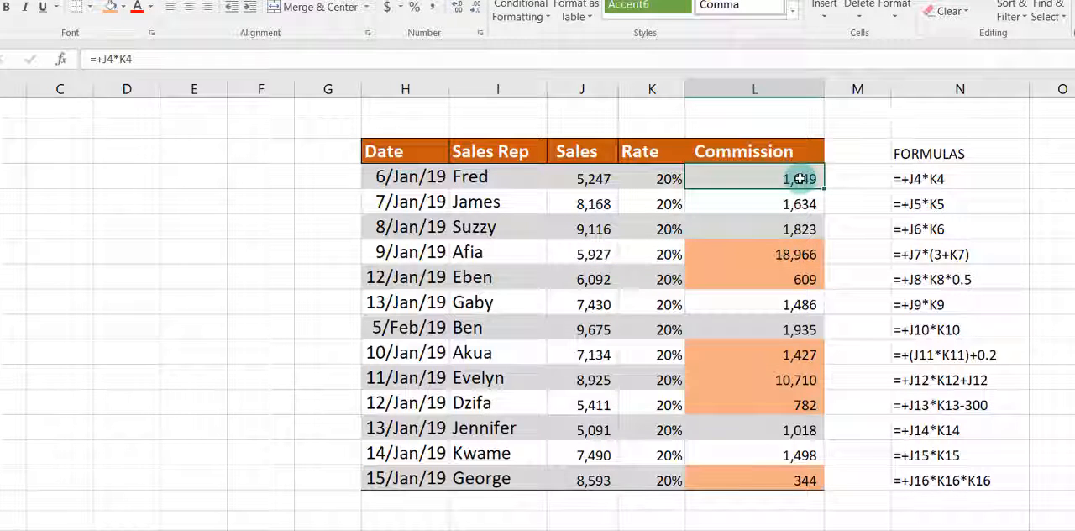
pyautogui.doubleClick(800, 178)
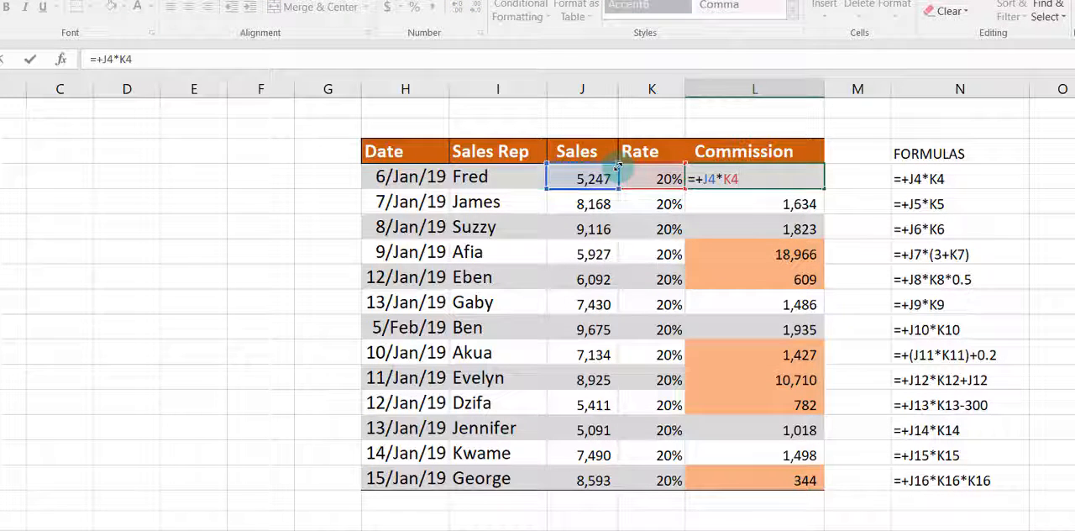
# Step: Review the formula of each highlighted Commission cell: L7, L8, L11, L12, L13 and L16
pyautogui.click(749, 259)
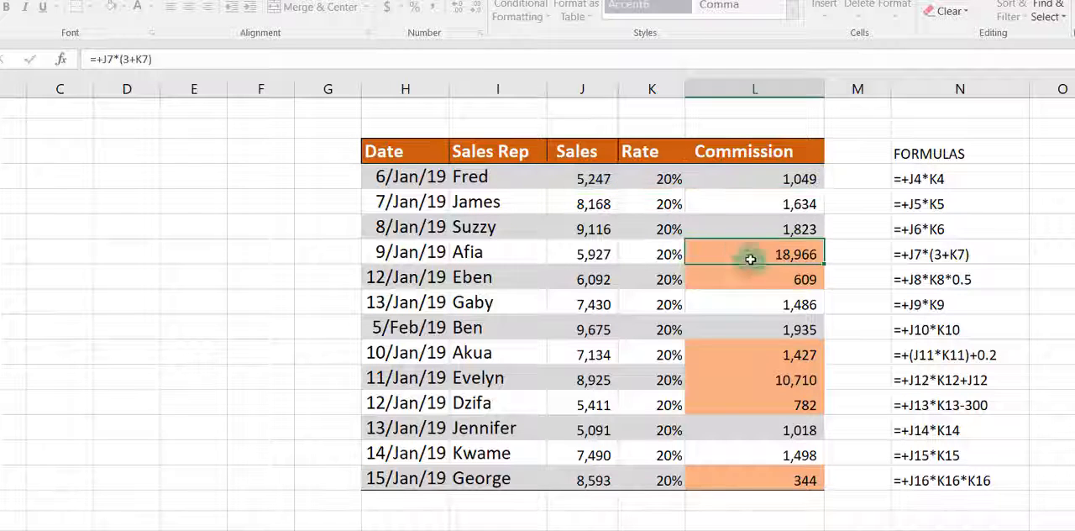
pyautogui.click(754, 275)
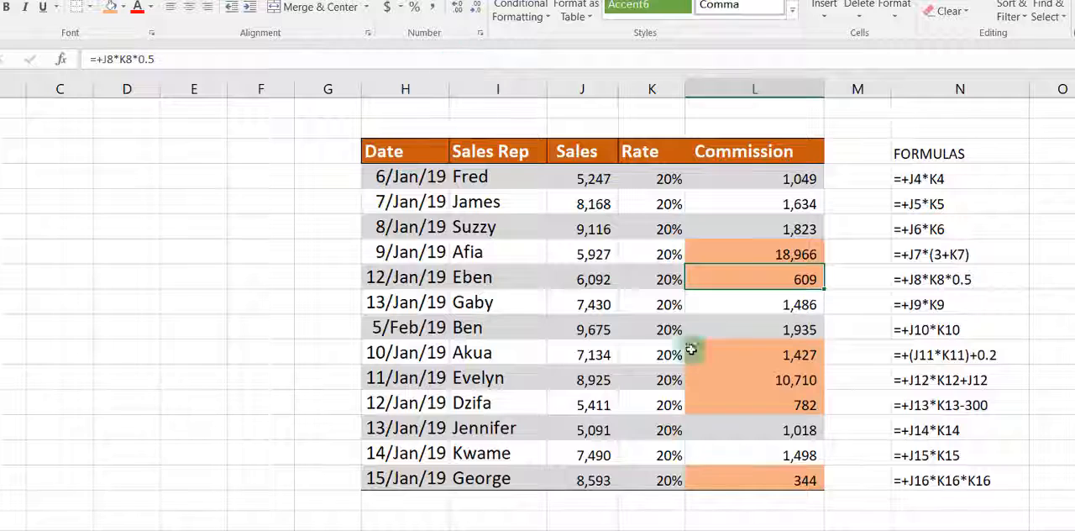
pyautogui.click(736, 353)
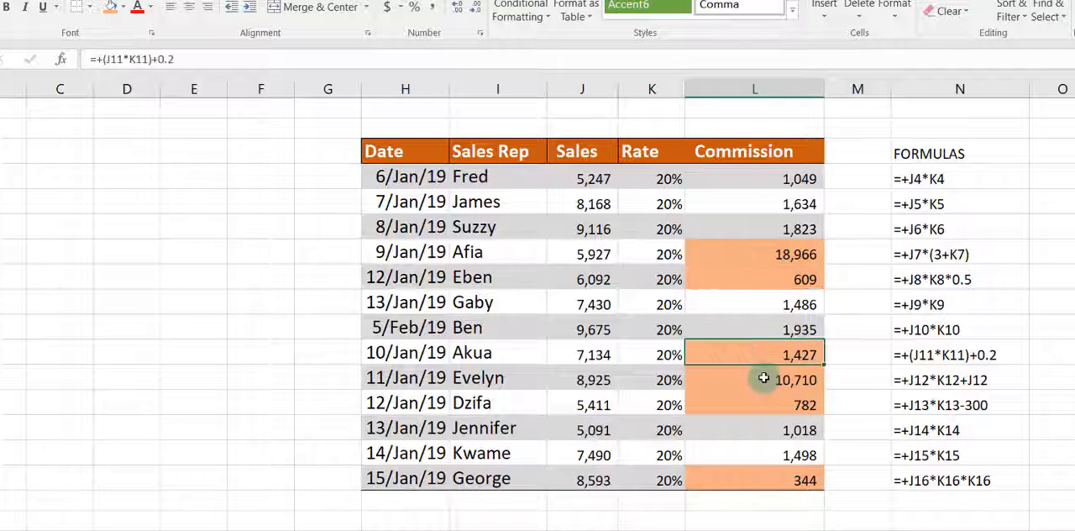
pyautogui.click(763, 378)
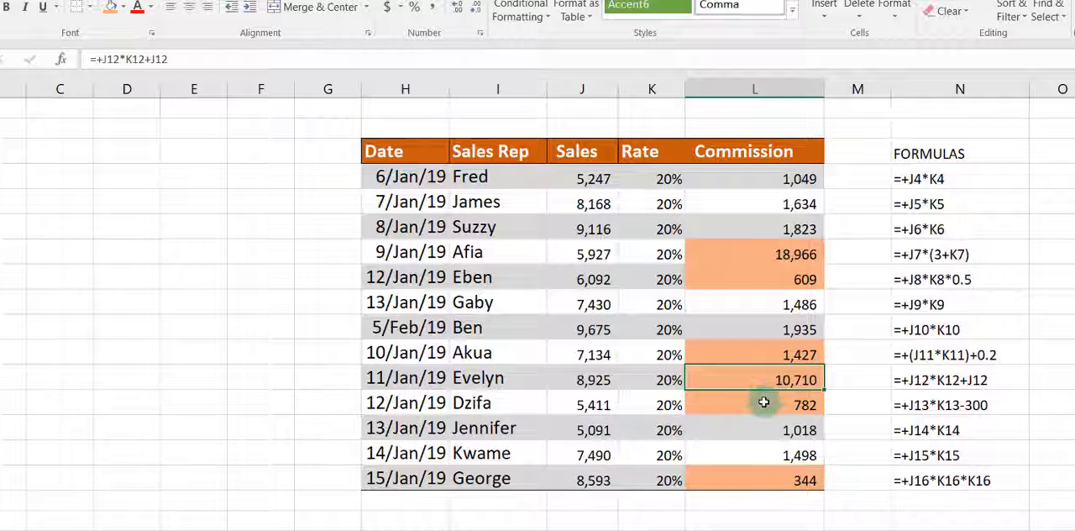
pyautogui.click(764, 402)
pyautogui.click(796, 480)
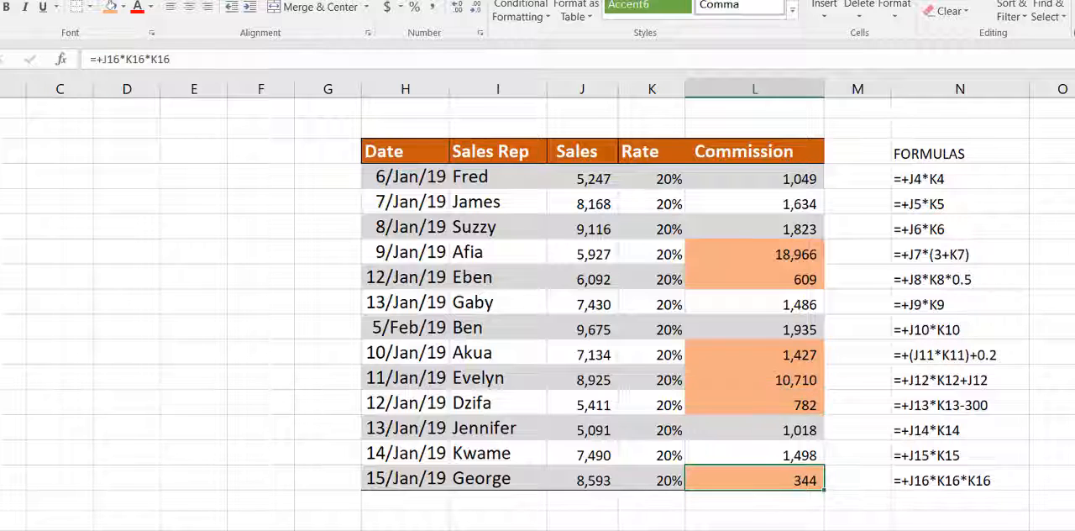
pyautogui.click(193, 150)
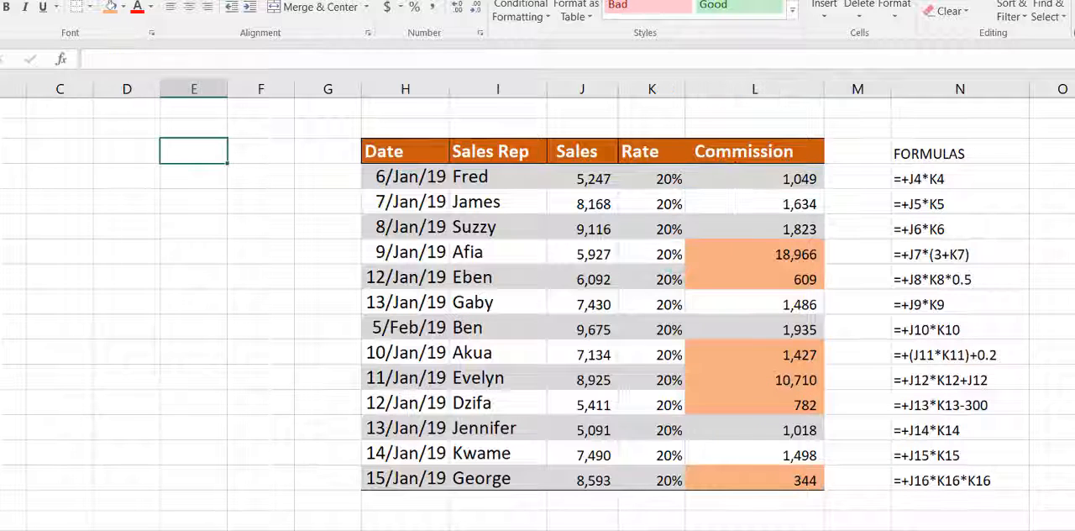
# Step: Remove the fill colour from all data rows of the table, H4:L16
pyautogui.moveTo(424, 177); pyautogui.dragTo(773, 468)
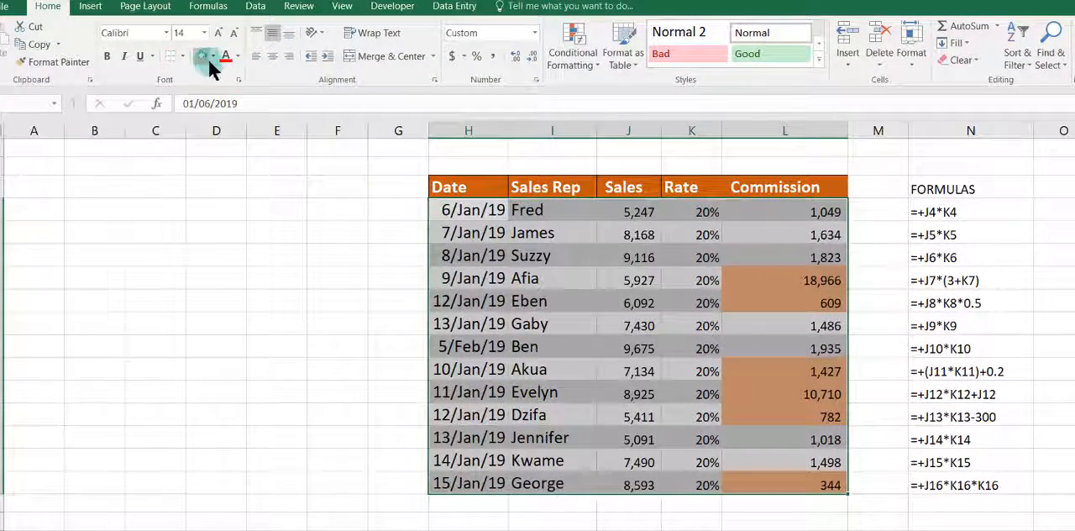
pyautogui.click(213, 57)
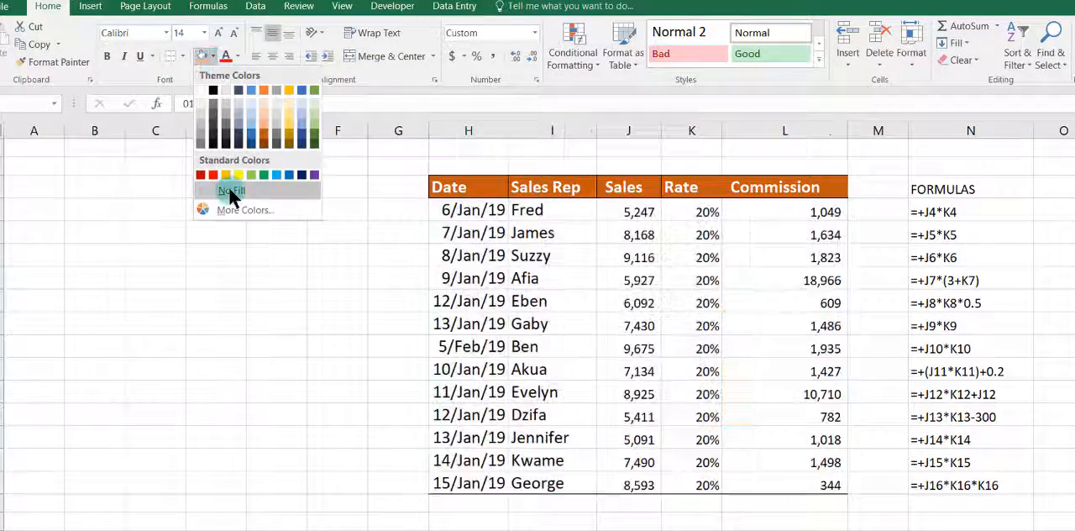
pyautogui.click(229, 190)
pyautogui.click(877, 302)
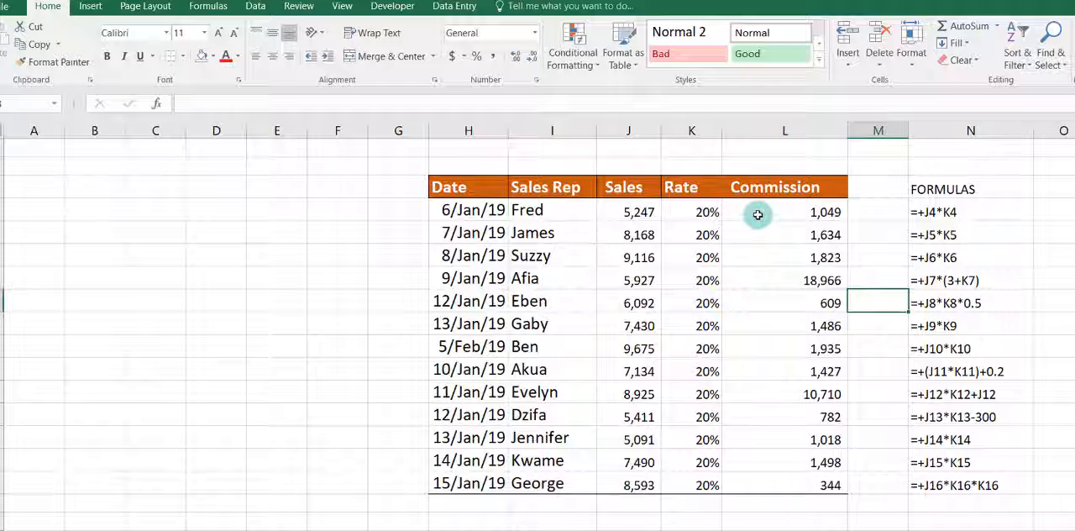
# Step: Select the column differences within the Commission range L4:L16, then clear the selection
pyautogui.moveTo(757, 215); pyautogui.dragTo(752, 487)
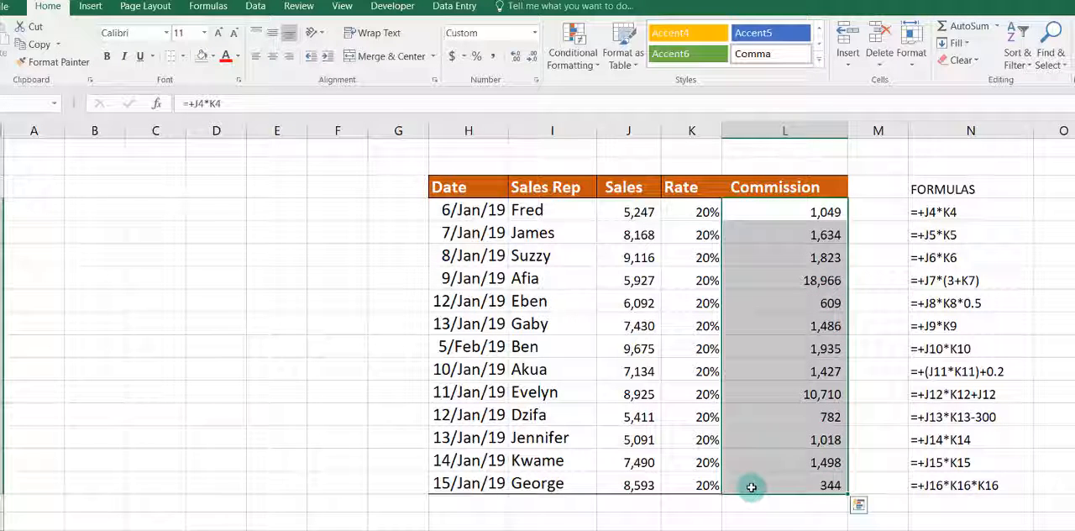
pyautogui.hotkey('ctrl', 'shift', '\\')
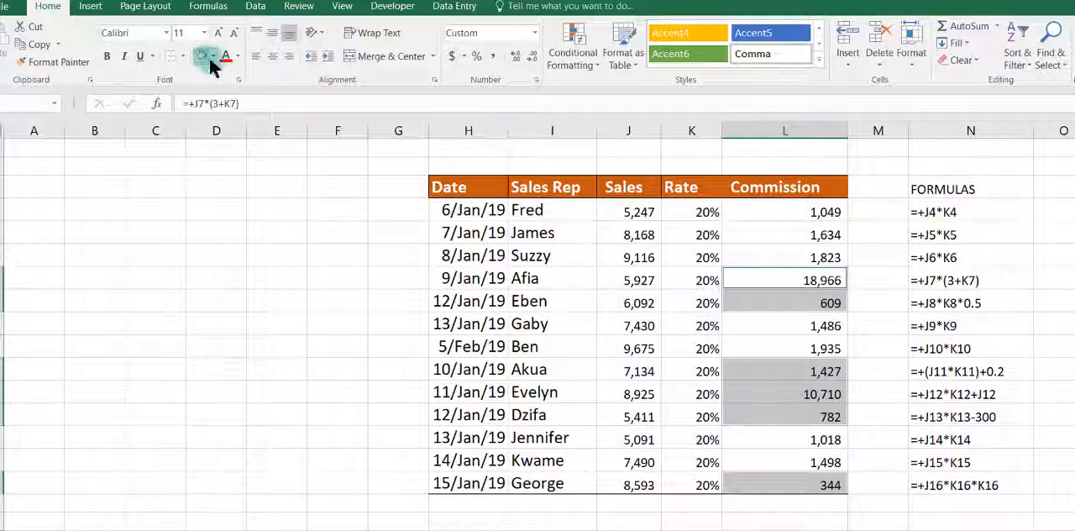
pyautogui.click(612, 317)
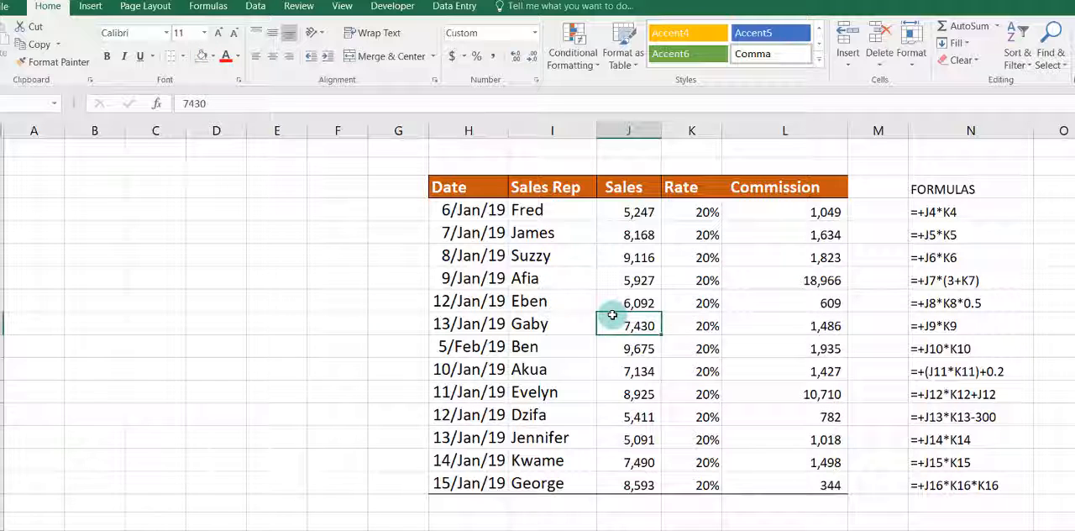
pyautogui.press('F5')
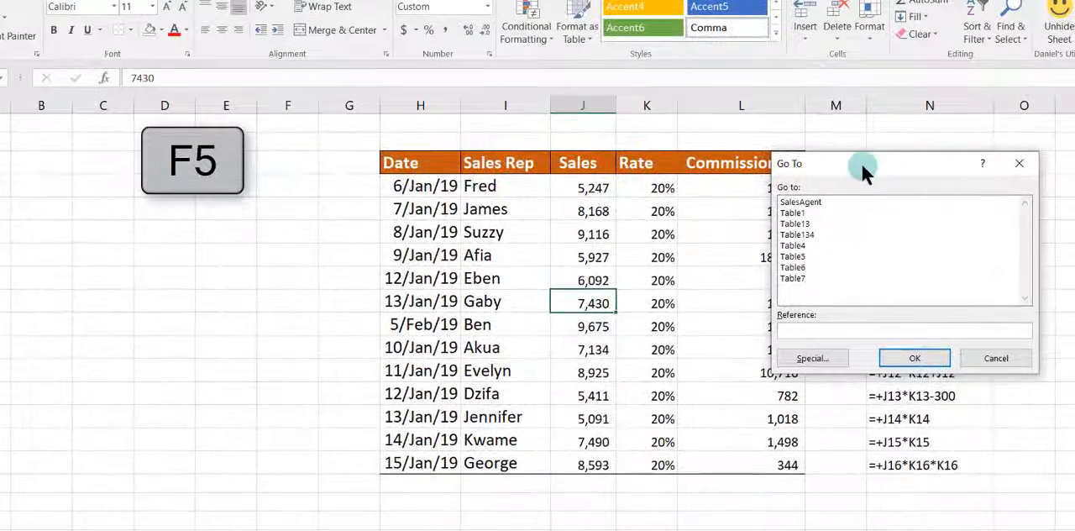
pyautogui.moveTo(909, 188); pyautogui.dragTo(698, 189)
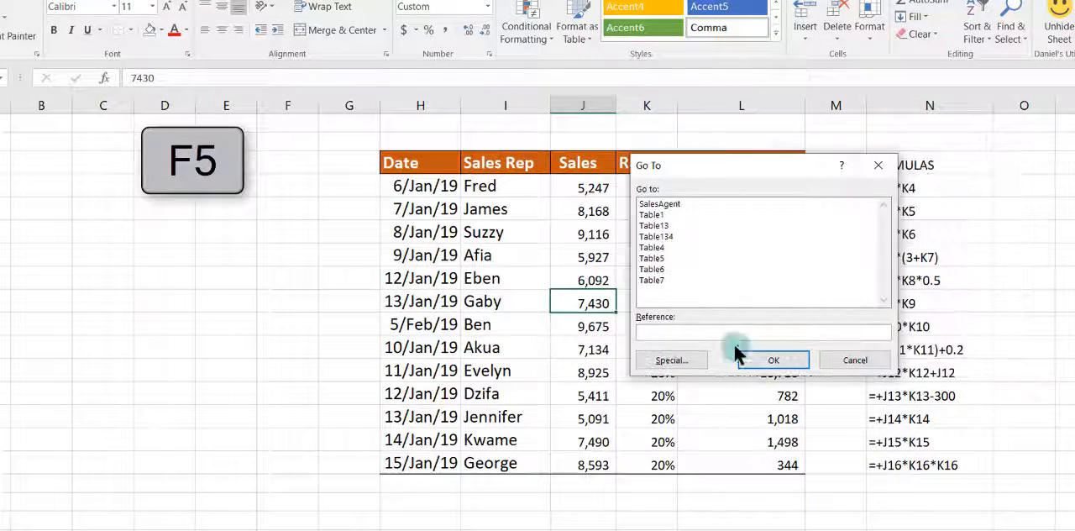
pyautogui.click(686, 363)
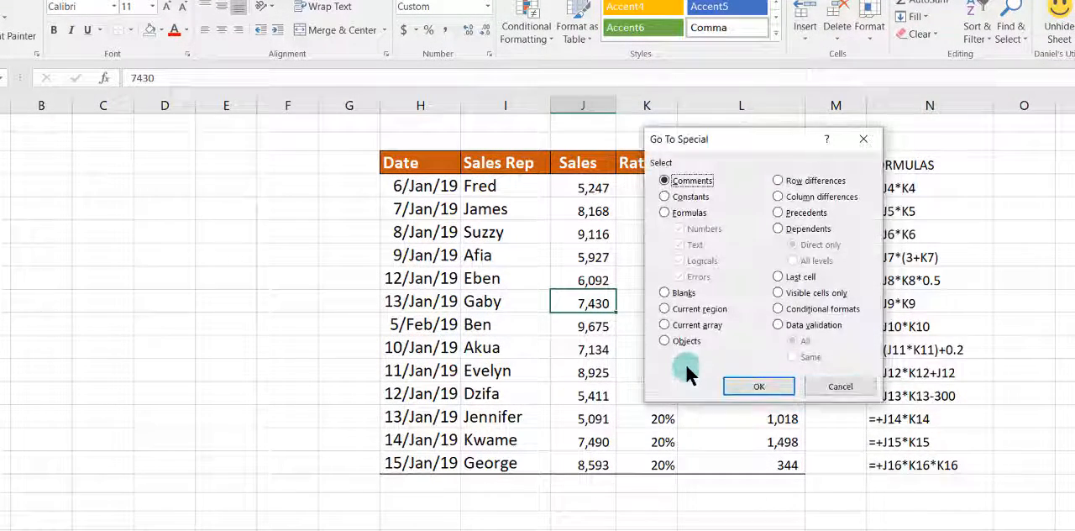
pyautogui.click(843, 387)
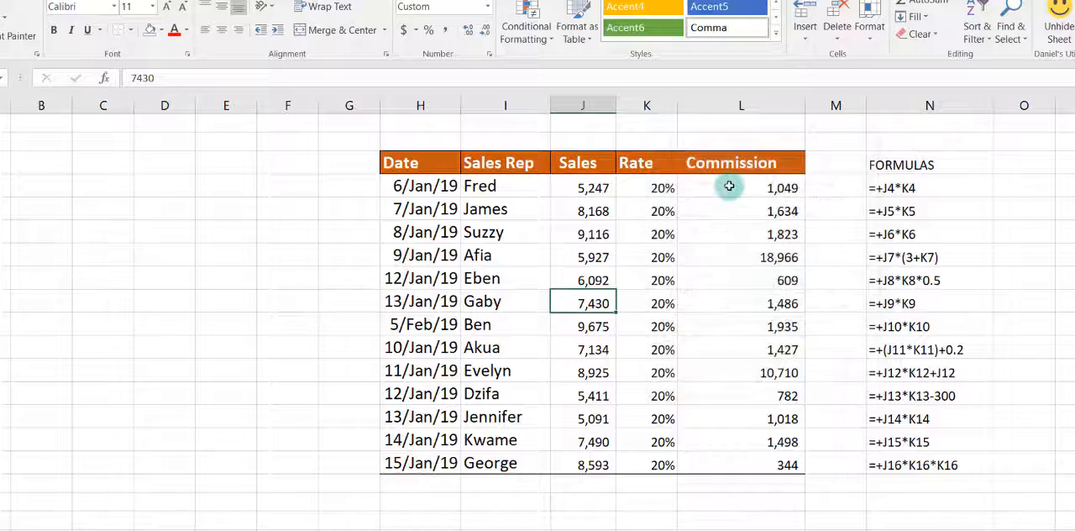
# Step: Select the column differences within the Commission range L4:L16 and colour the font of those cells red
pyautogui.moveTo(719, 186); pyautogui.dragTo(734, 464)
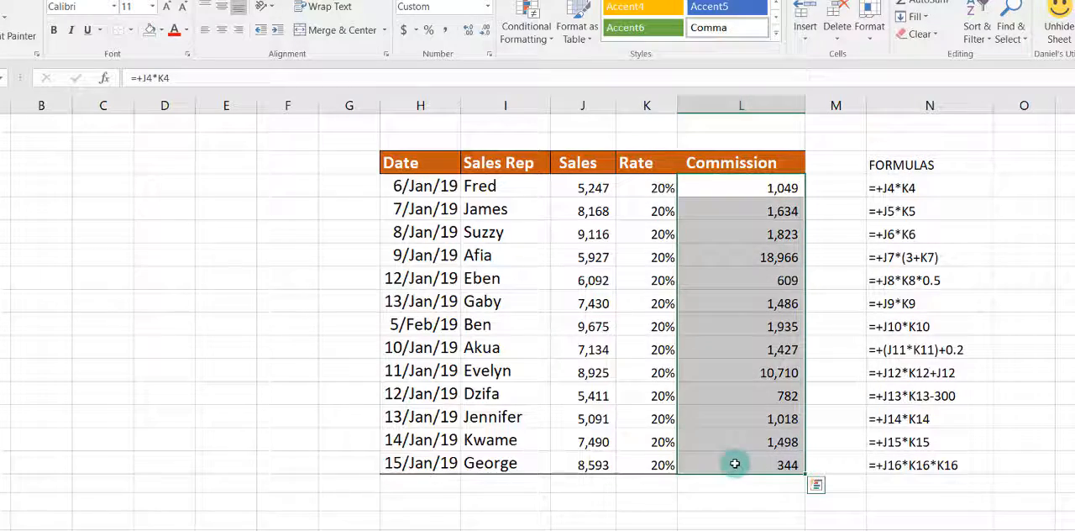
pyautogui.press('F5')
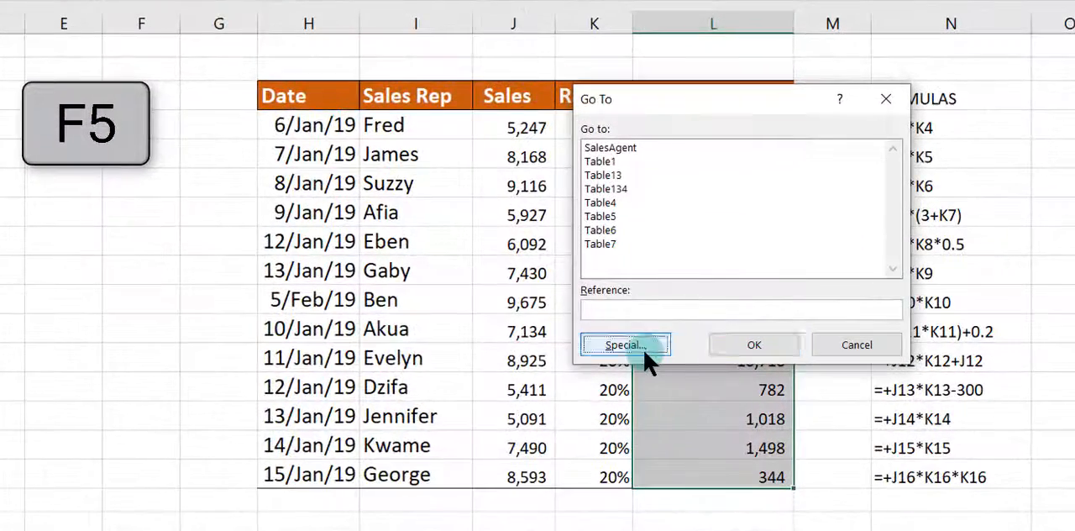
pyautogui.click(625, 345)
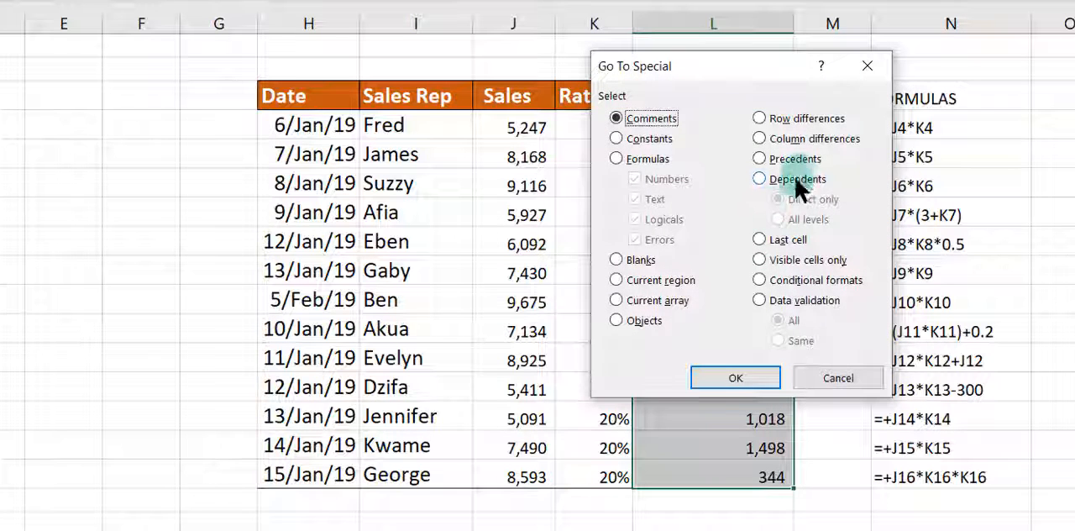
pyautogui.click(797, 139)
pyautogui.click(739, 378)
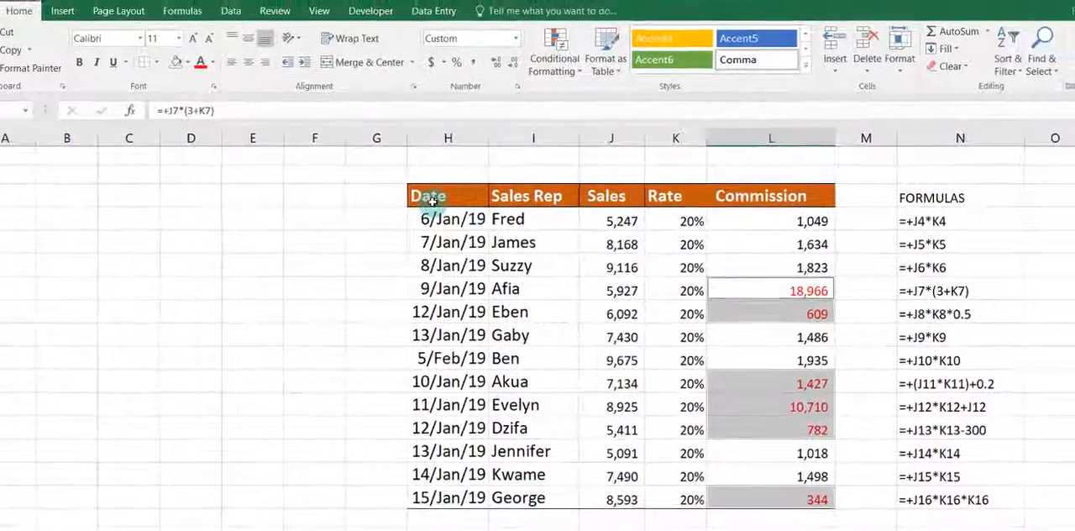
# Step: Add filters to the header row of the whole sales table, from Date through Commission
pyautogui.moveTo(432, 202)
pyautogui.mouseDown()
pyautogui.moveTo(832, 407)
pyautogui.moveTo(797, 497)
pyautogui.mouseUp()
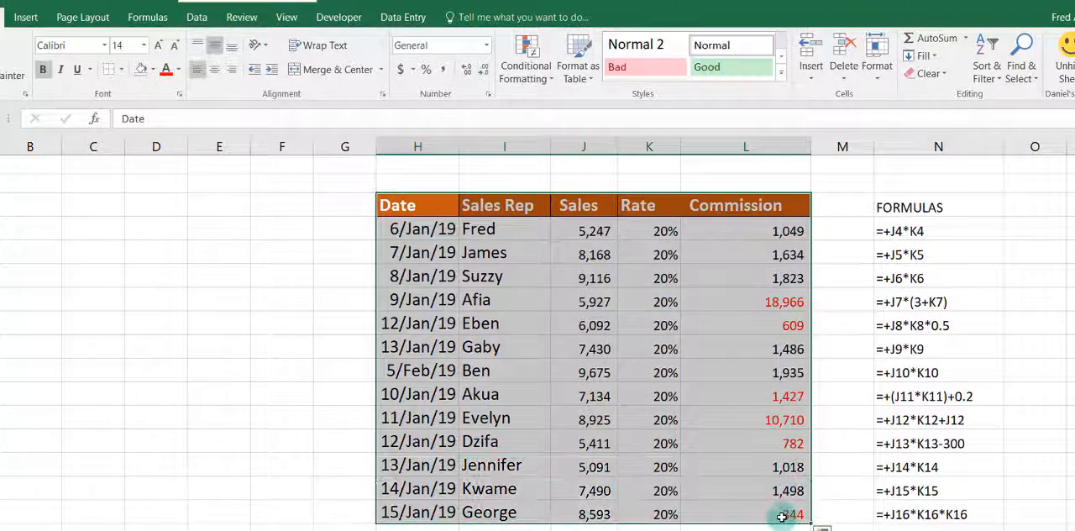
pyautogui.click(992, 80)
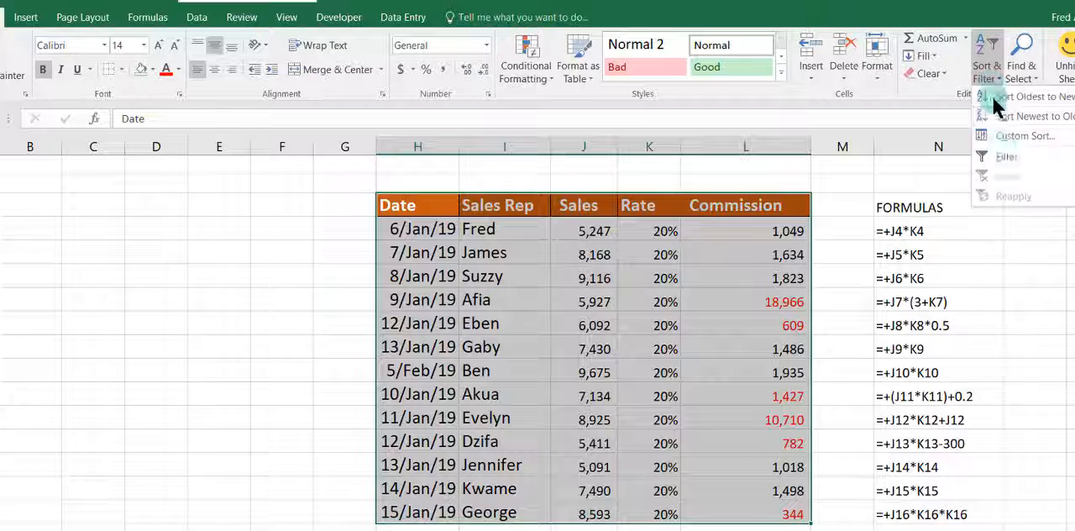
pyautogui.click(990, 172)
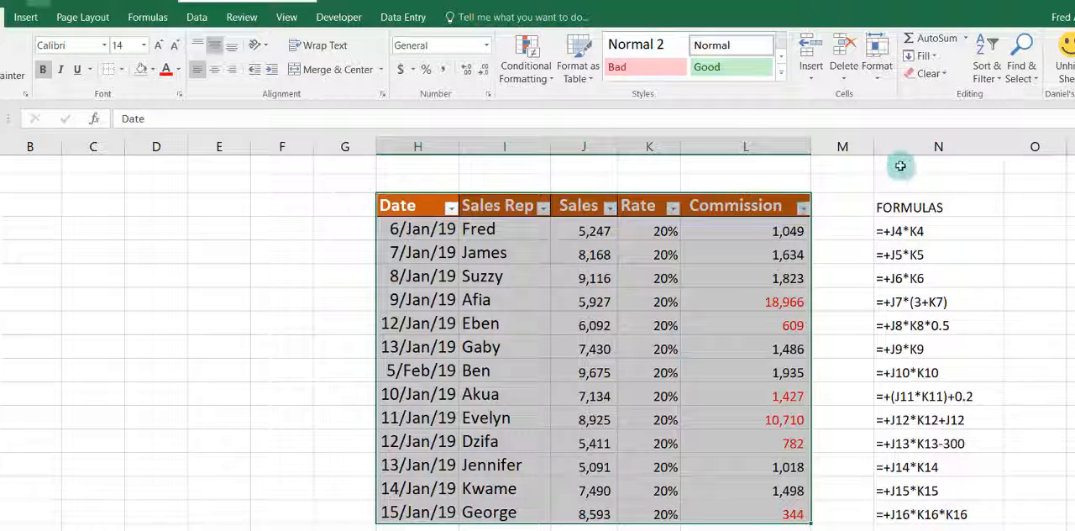
# Step: Filter the Commission column by red font colour, then clear the filter from that column
pyautogui.click(802, 206)
pyautogui.moveTo(758, 309)
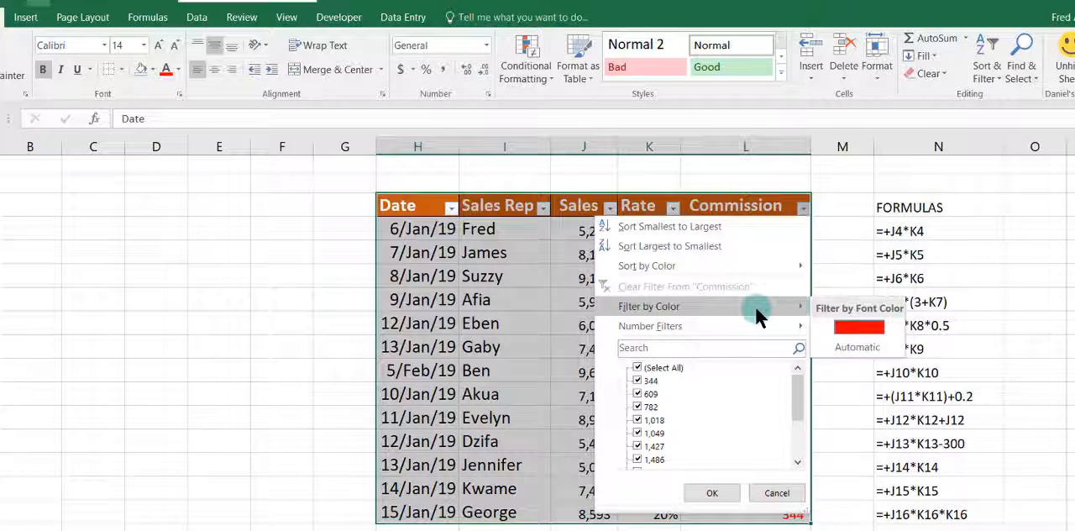
pyautogui.click(853, 335)
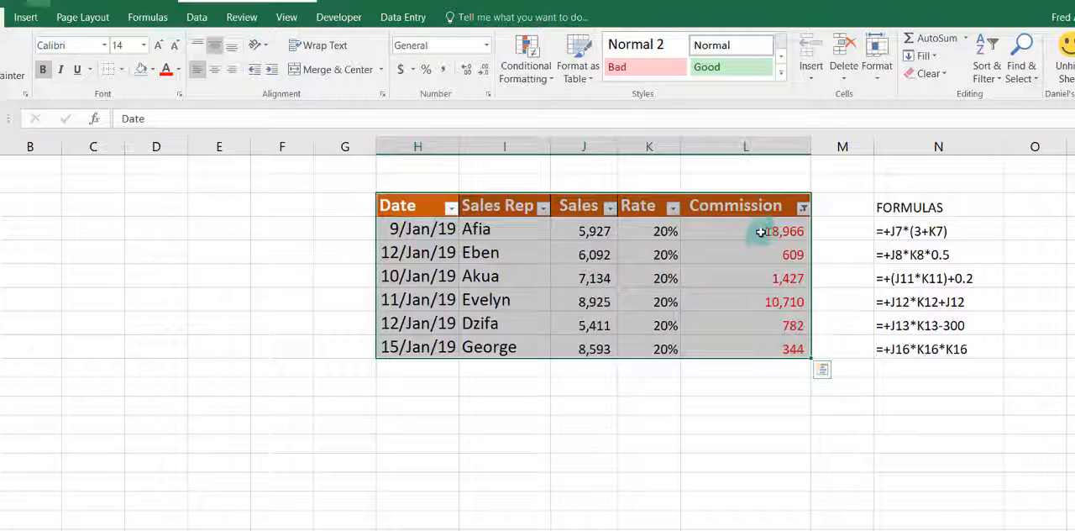
pyautogui.click(802, 207)
pyautogui.click(689, 284)
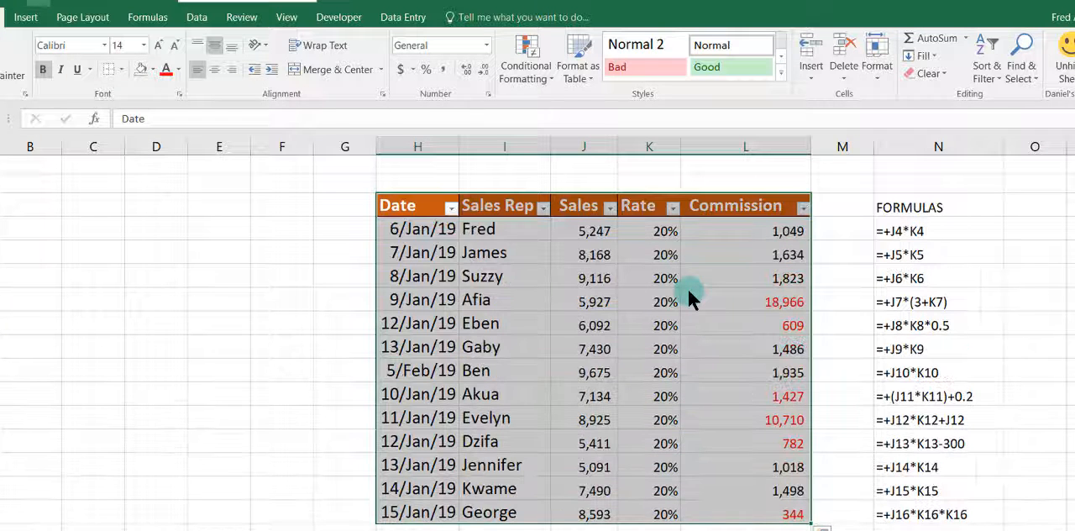